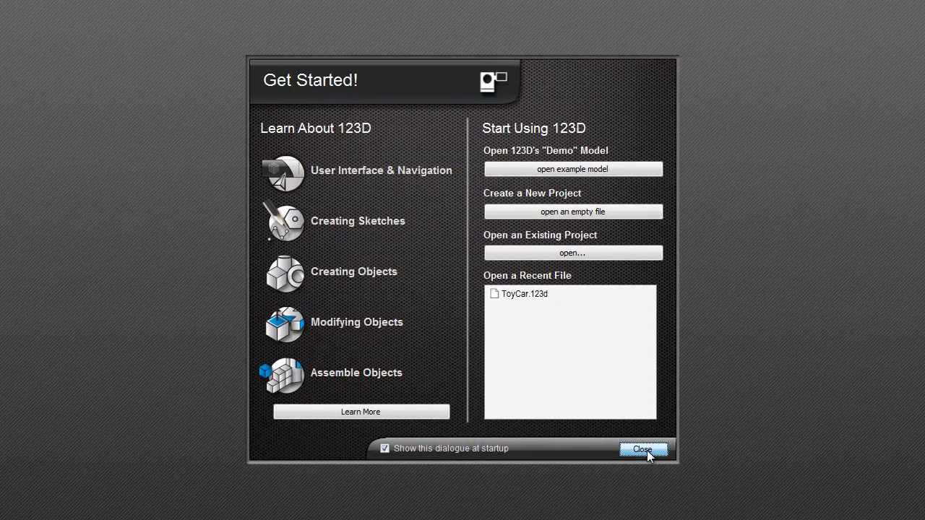
- Dismiss the welcome dialog and, in the front view, start a connected-line sketch with a long horizontal base line drawn from right to left
{"action": "left_click", "coordinate": [643, 450]}
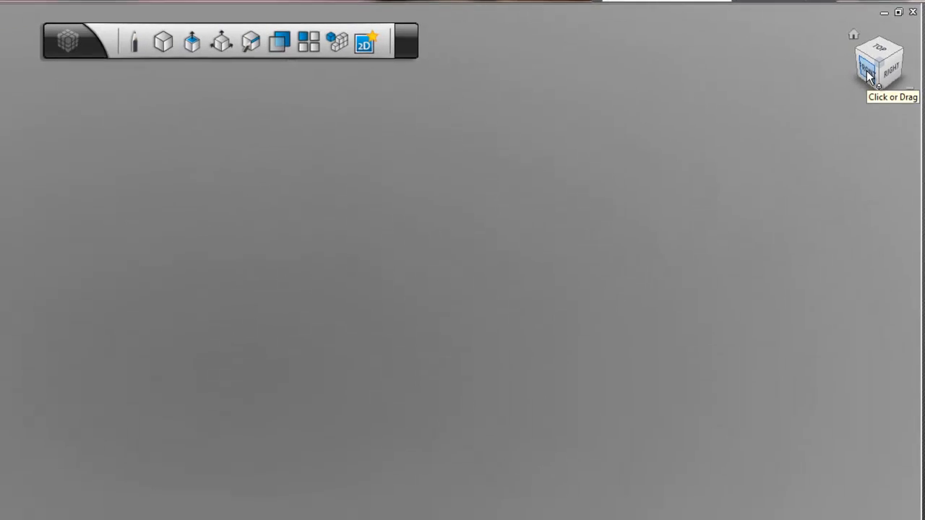
{"action": "left_click", "coordinate": [868, 75]}
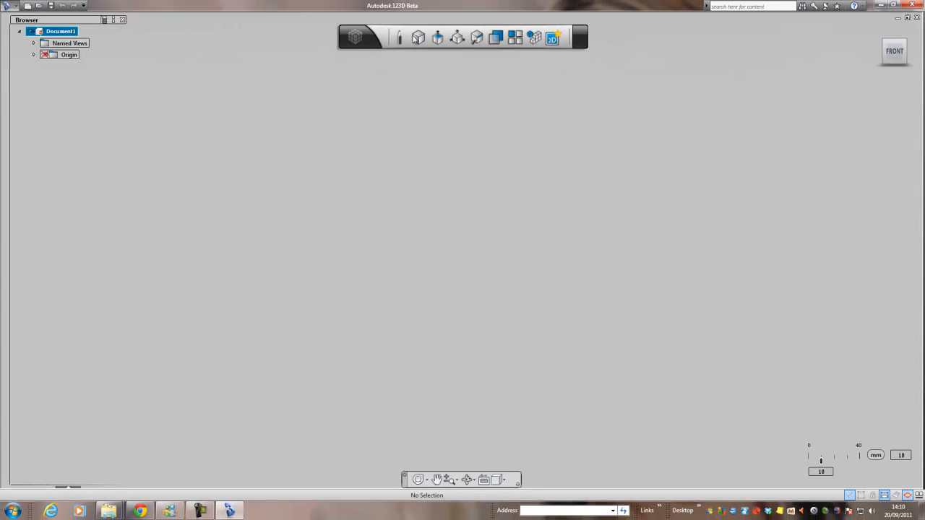
{"action": "left_click", "coordinate": [400, 40]}
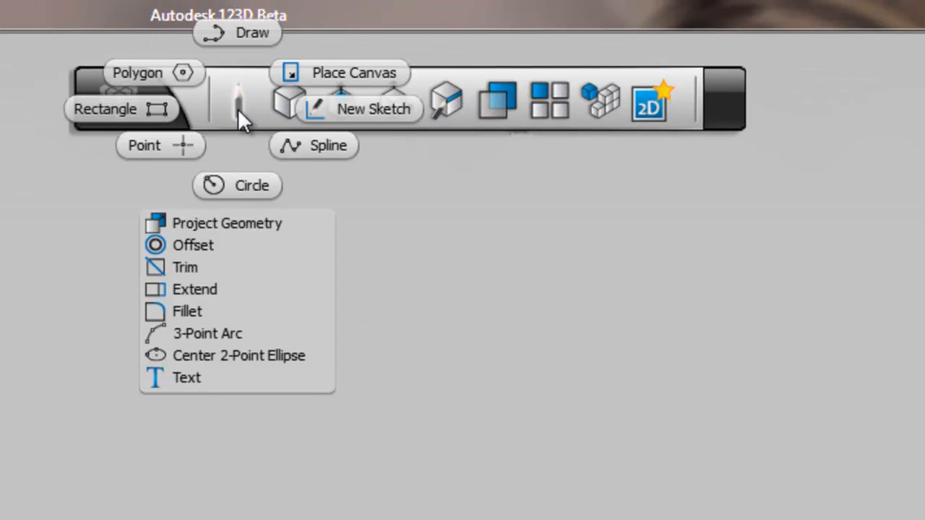
{"action": "left_click", "coordinate": [229, 30]}
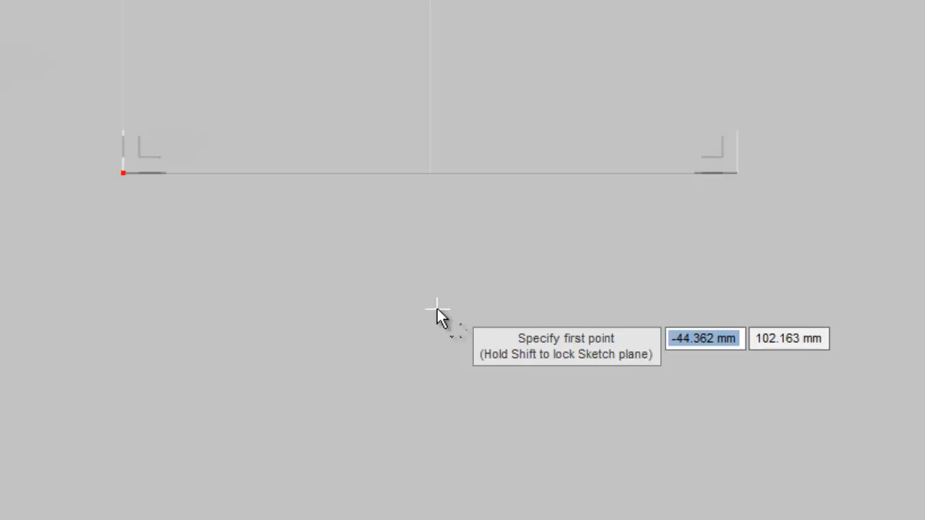
{"action": "left_click", "coordinate": [437, 309]}
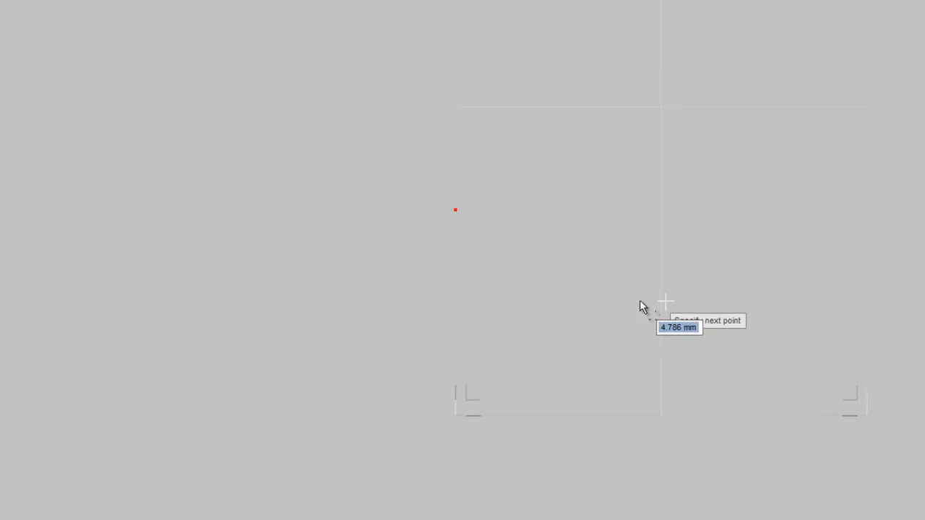
{"action": "left_click", "coordinate": [248, 300]}
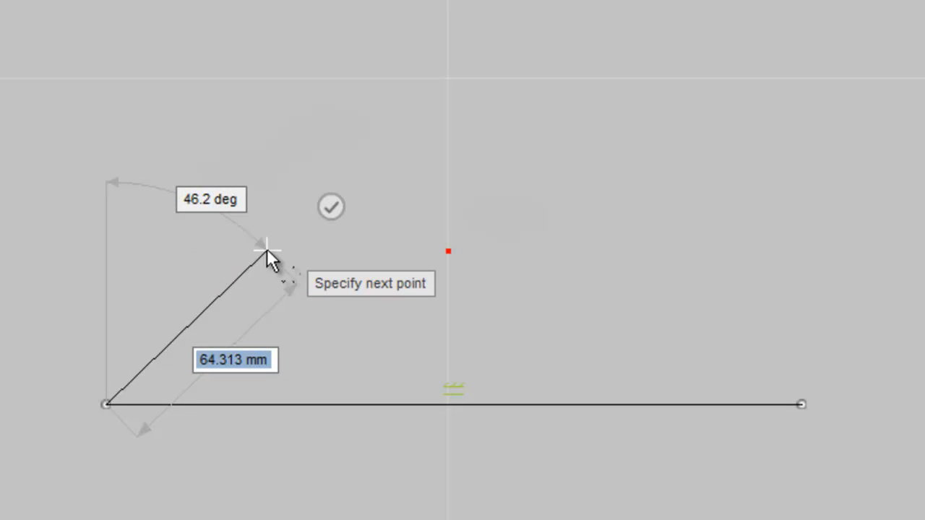
- Close the profile above the base line with a pointed peak, a valley, a rising slope, a horizontal edge about 70 mm long and a vertical side
{"action": "left_click", "coordinate": [293, 194]}
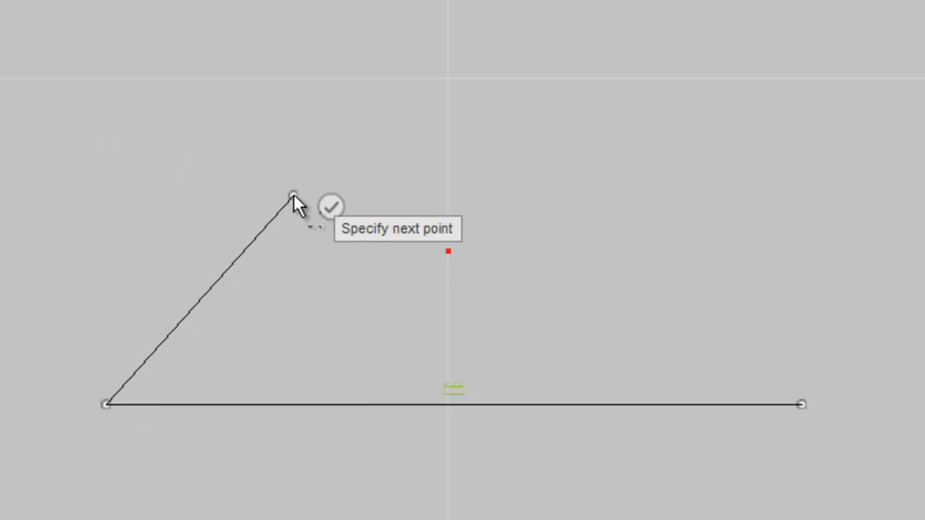
{"action": "left_click", "coordinate": [396, 312]}
{"action": "left_click", "coordinate": [558, 256]}
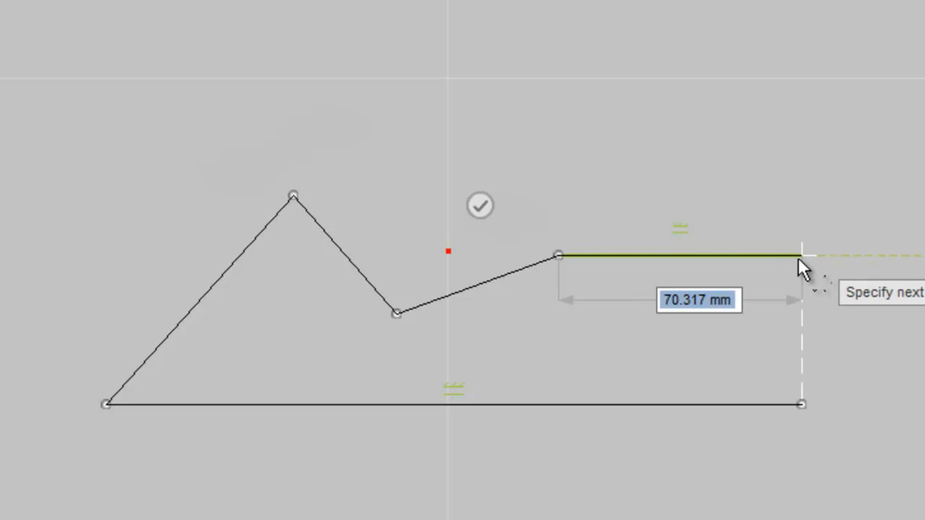
{"action": "left_click", "coordinate": [799, 256]}
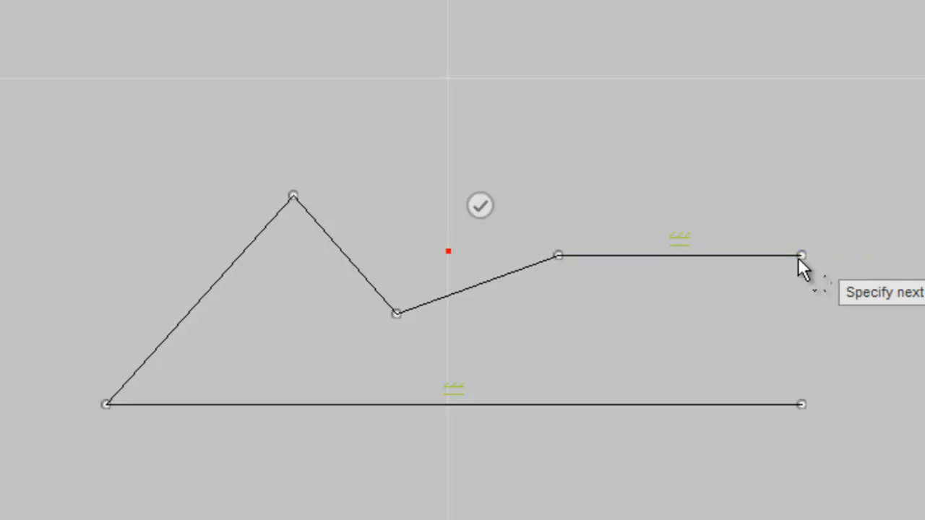
{"action": "left_click", "coordinate": [803, 403]}
{"action": "key", "text": "Escape"}
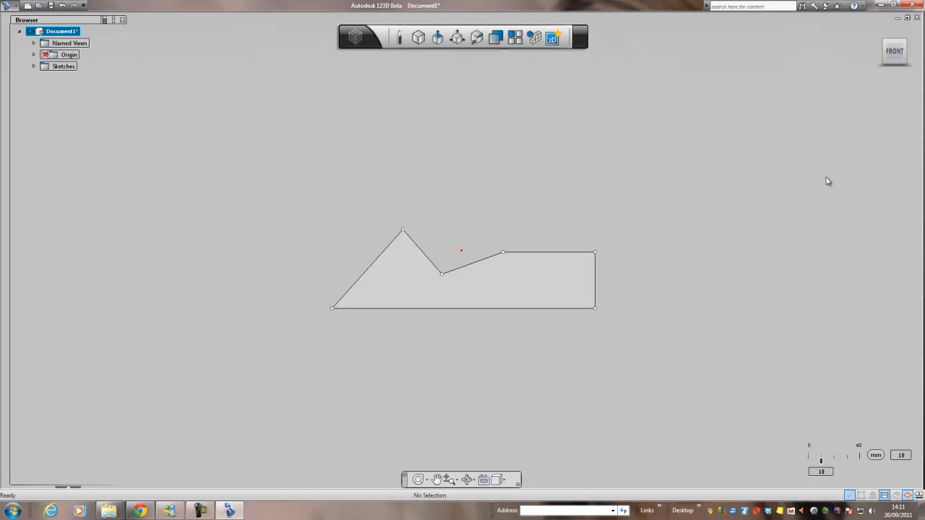
- Extrude the closed profile 55 mm backward into a solid, working in the home view
{"action": "mouse_move", "coordinate": [884, 94]}
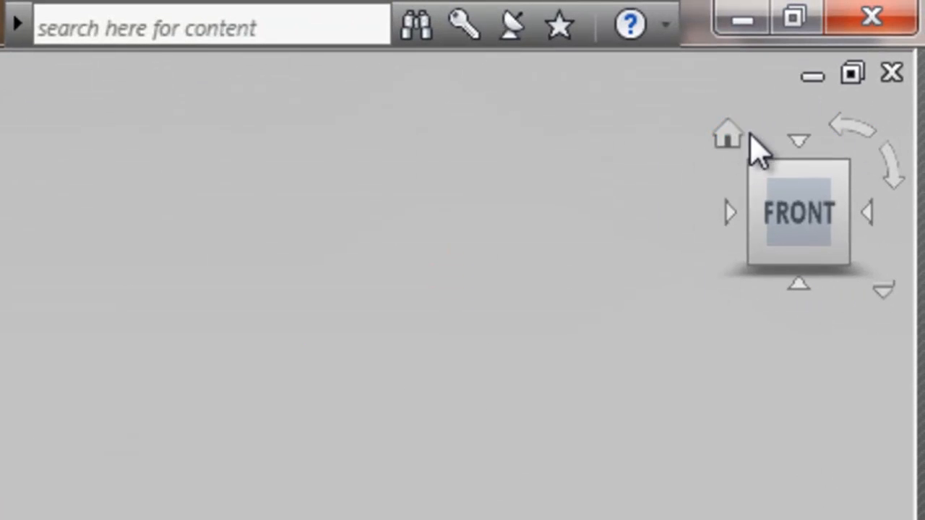
{"action": "left_click", "coordinate": [726, 141]}
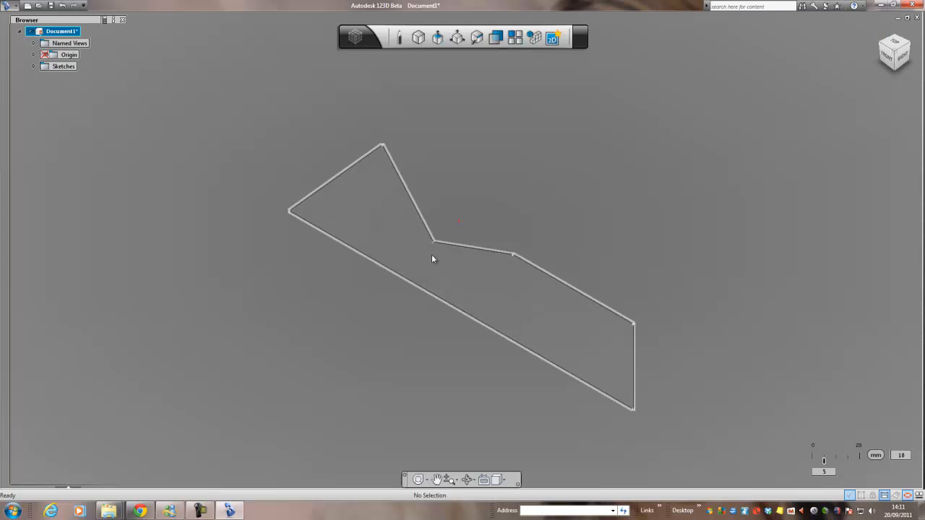
{"action": "left_click", "coordinate": [466, 279]}
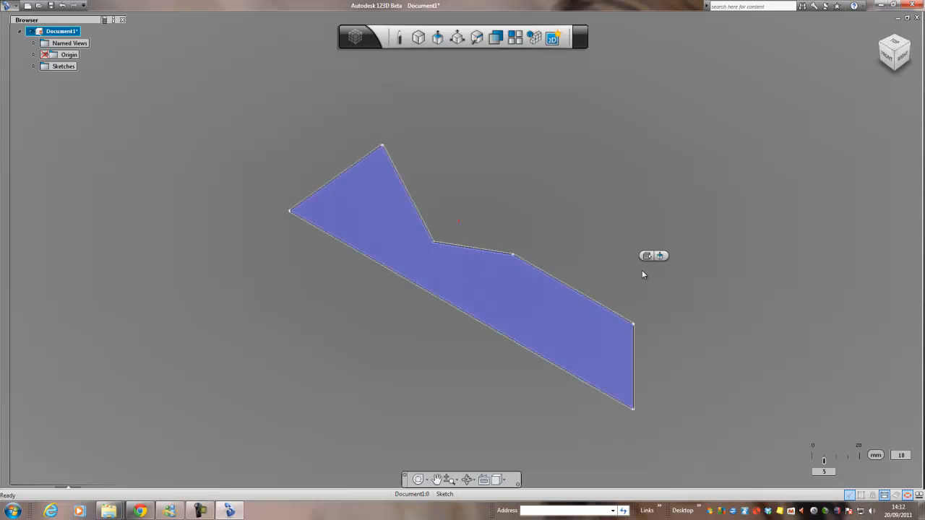
{"action": "left_click", "coordinate": [659, 256]}
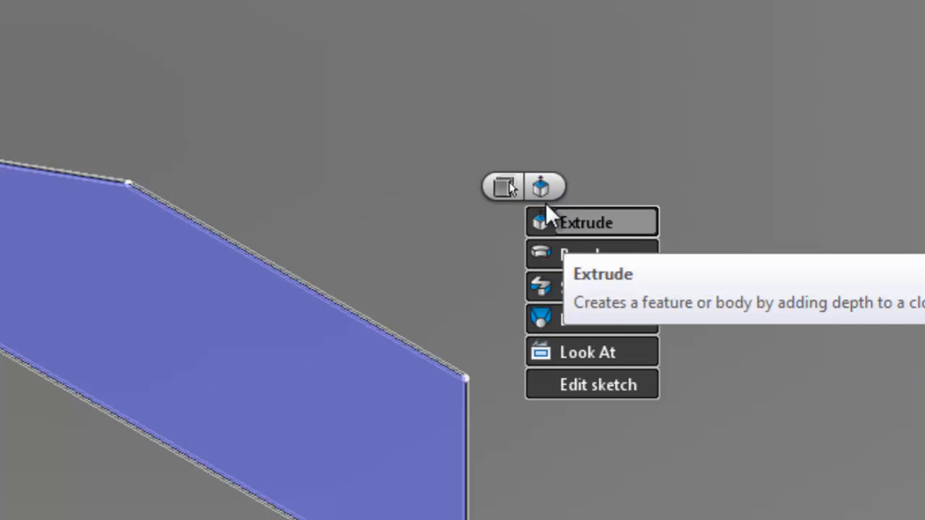
{"action": "left_click", "coordinate": [576, 225]}
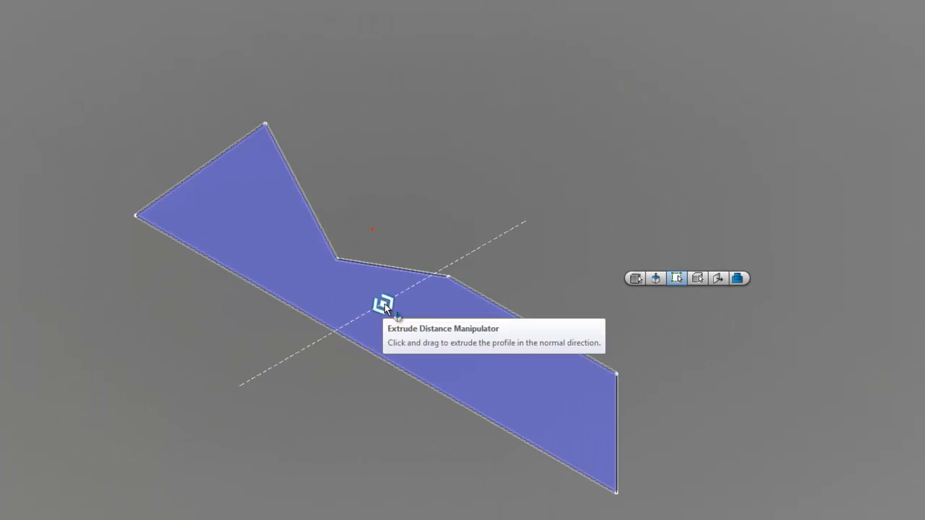
{"action": "left_click_drag", "start_coordinate": [385, 304], "coordinate": [540, 216]}
{"action": "left_click_drag", "start_coordinate": [531, 221], "coordinate": [519, 232]}
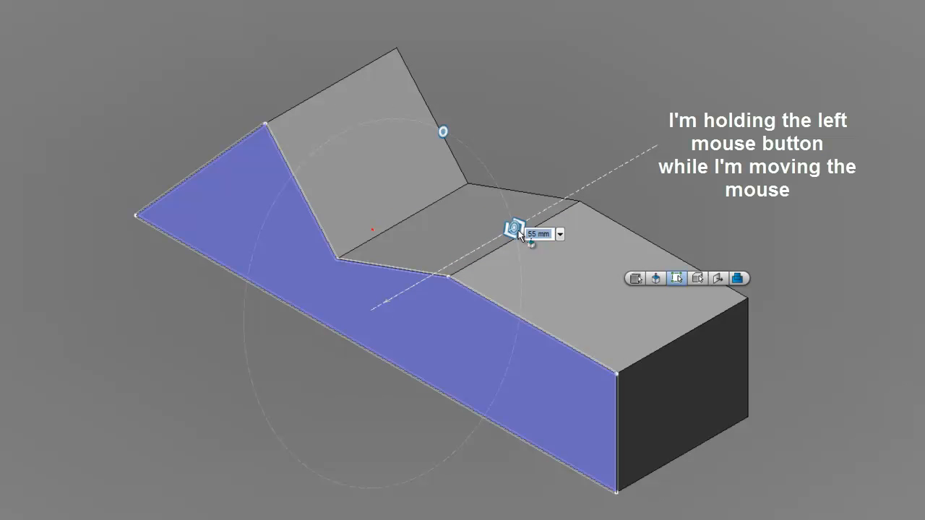
{"action": "right_click", "coordinate": [518, 232]}
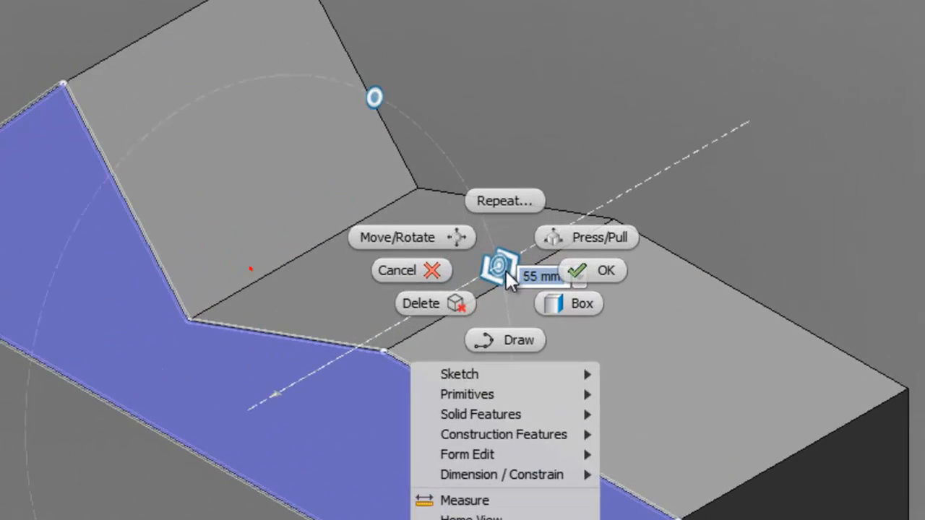
{"action": "left_click", "coordinate": [599, 278]}
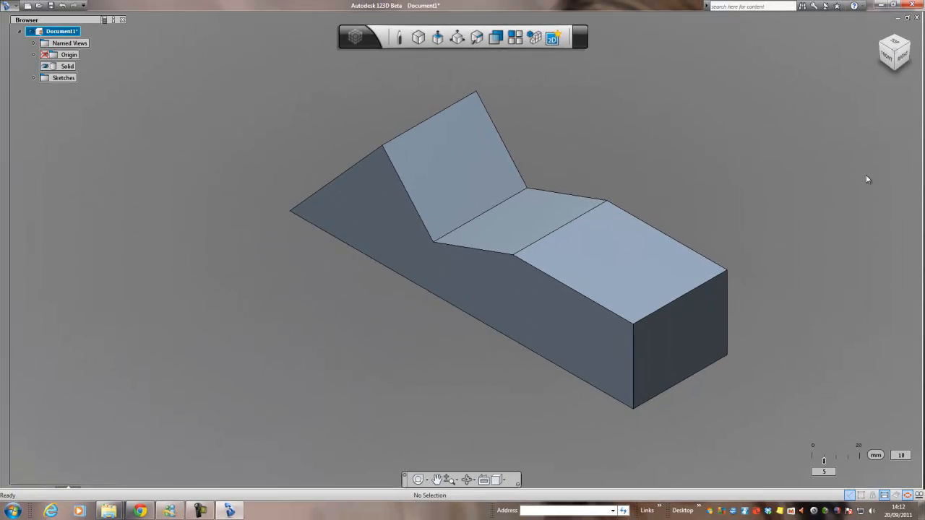
- Examine the extruded solid from the front, left, back, right and top, and in the home view
{"action": "left_click", "coordinate": [886, 59]}
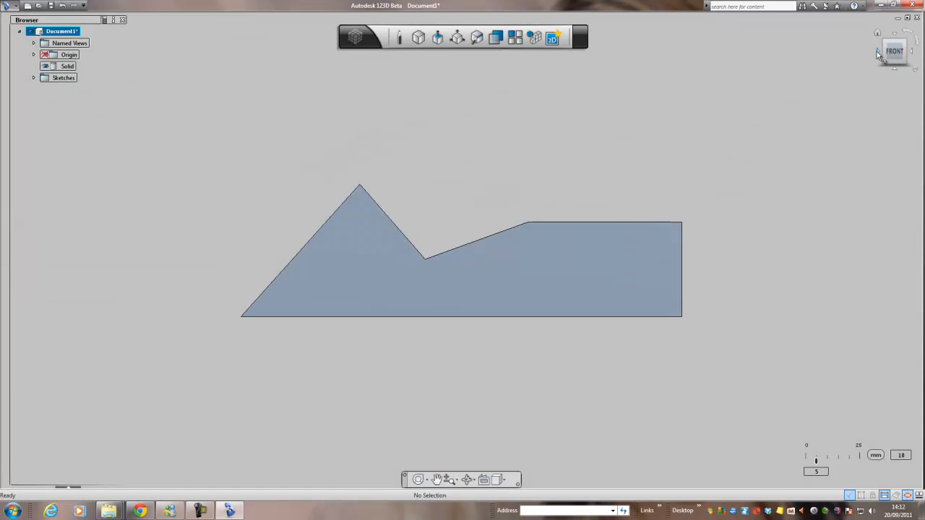
{"action": "left_click", "coordinate": [878, 54]}
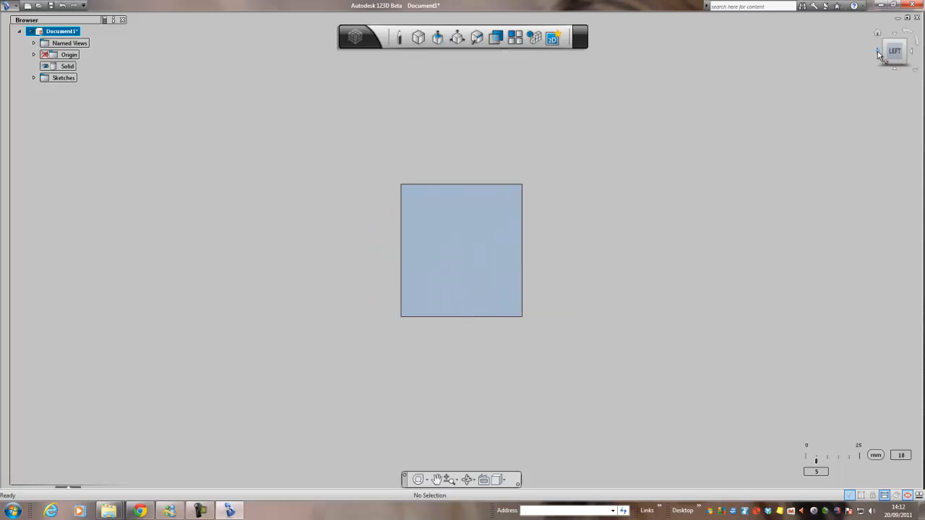
{"action": "left_click", "coordinate": [878, 53]}
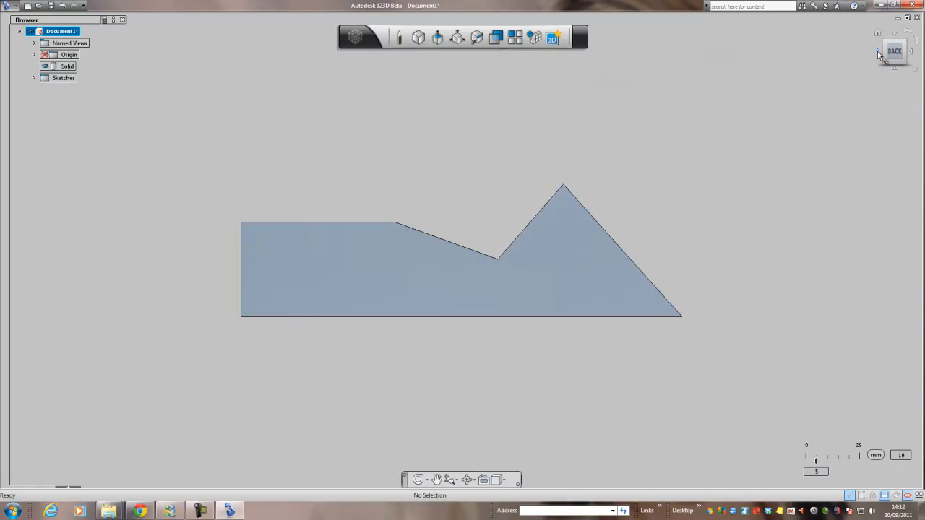
{"action": "left_click", "coordinate": [878, 54]}
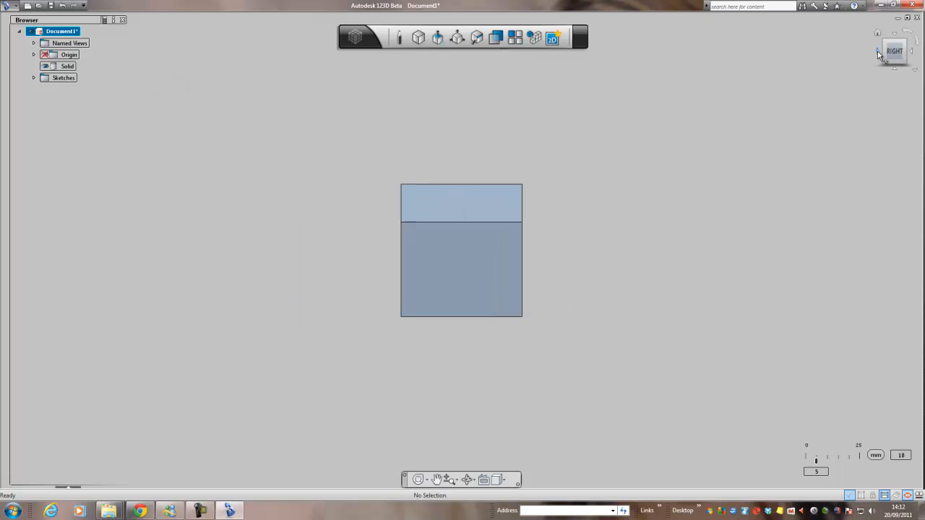
{"action": "left_click", "coordinate": [878, 54]}
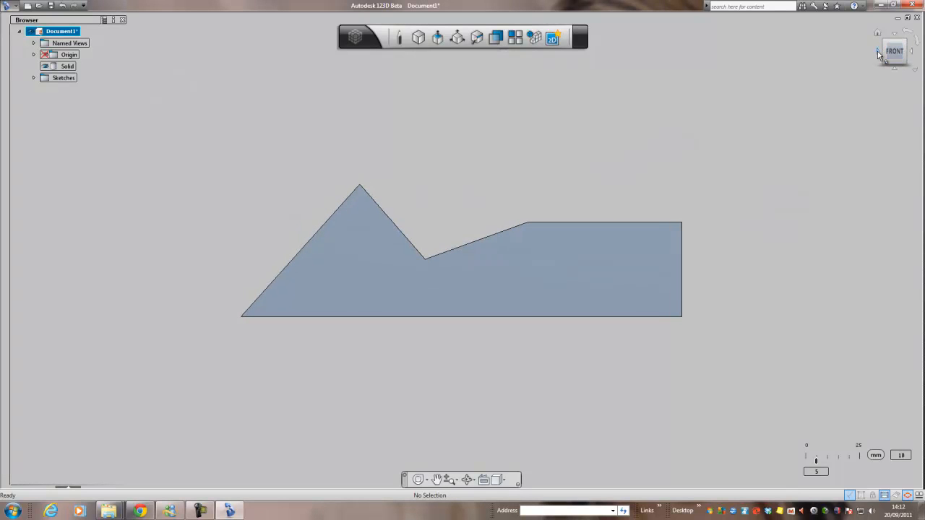
{"action": "left_click", "coordinate": [893, 32]}
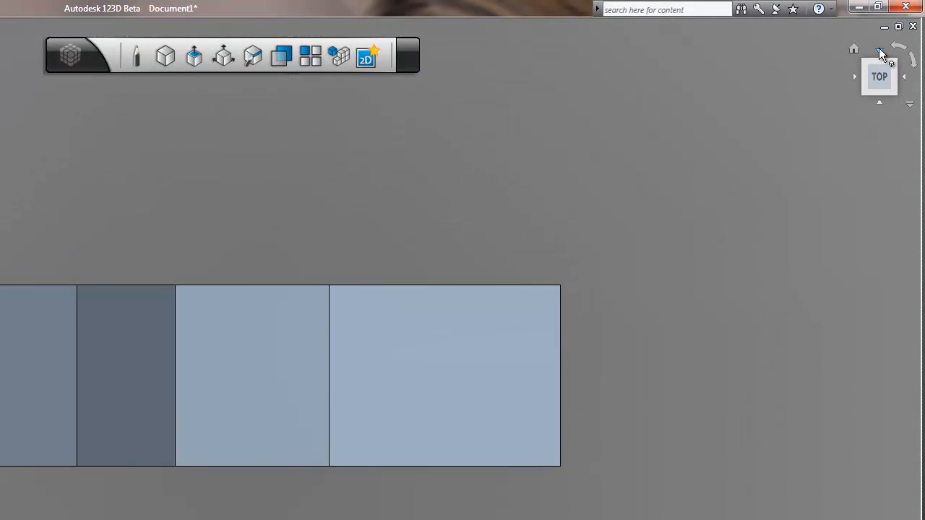
{"action": "left_click", "coordinate": [879, 50]}
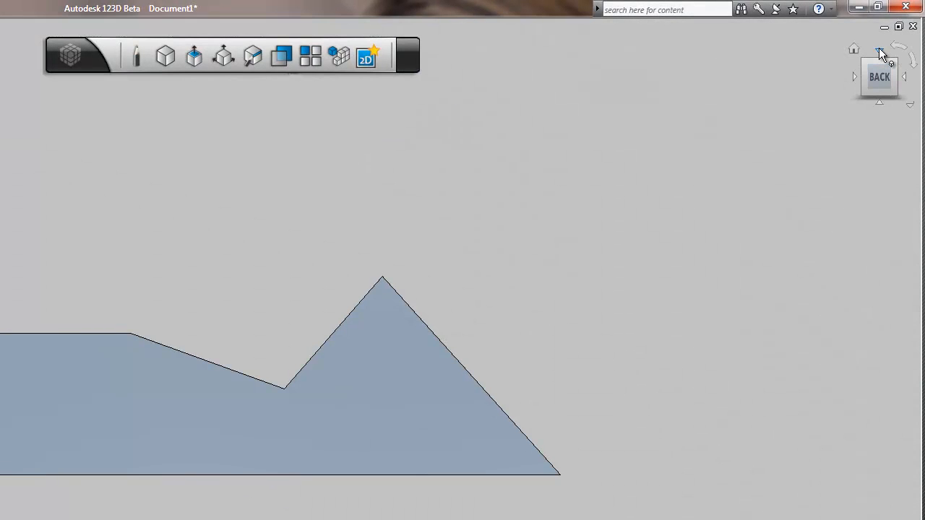
{"action": "left_click", "coordinate": [879, 51]}
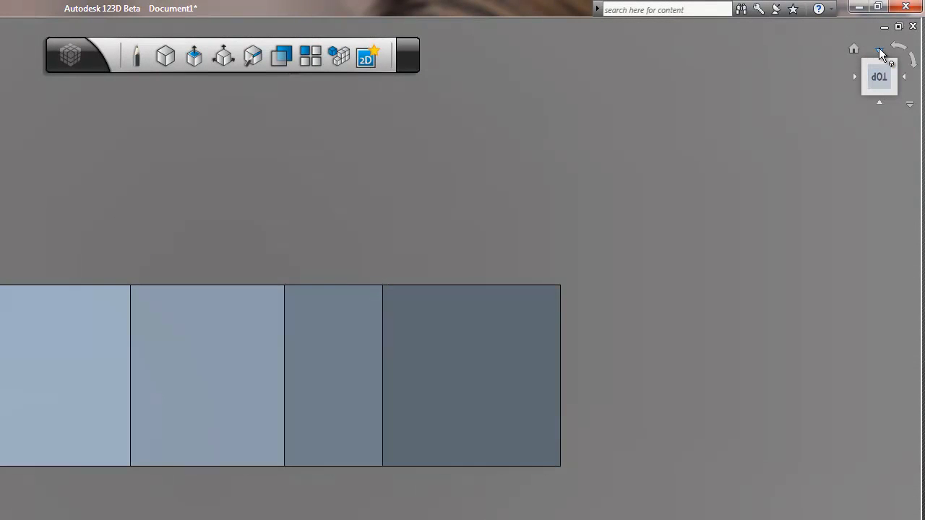
{"action": "left_click", "coordinate": [879, 50]}
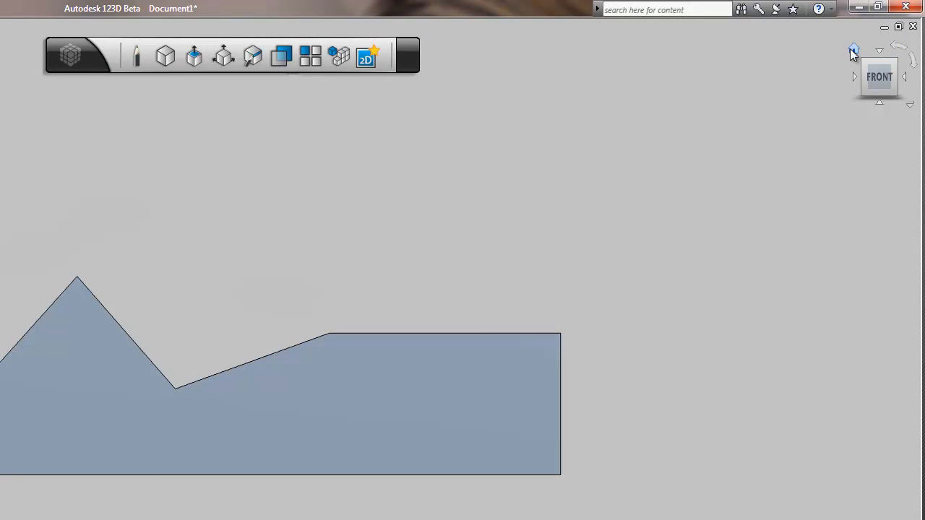
{"action": "left_click", "coordinate": [855, 50]}
{"action": "left_click_drag", "start_coordinate": [606, 307], "coordinate": [669, 211]}
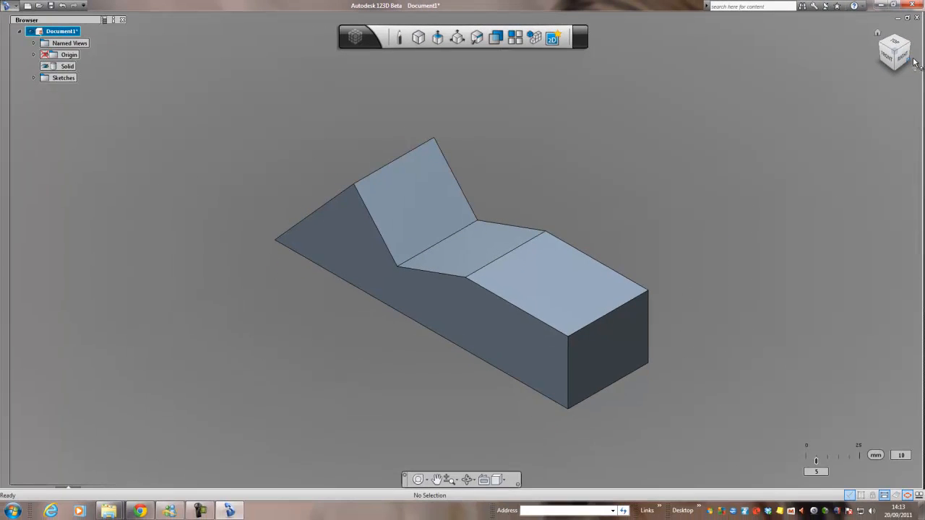
{"action": "mouse_move", "coordinate": [892, 83]}
{"action": "left_mouse_down"}
{"action": "mouse_move", "coordinate": [850, 107]}
{"action": "mouse_move", "coordinate": [878, 28]}
{"action": "mouse_move", "coordinate": [867, 54]}
{"action": "mouse_move", "coordinate": [809, 58]}
{"action": "mouse_move", "coordinate": [830, 88]}
{"action": "mouse_move", "coordinate": [12, 68]}
{"action": "mouse_move", "coordinate": [914, 75]}
{"action": "mouse_move", "coordinate": [906, 91]}
{"action": "left_mouse_up"}
- Select the whole extruded solid with a selection window and delete it
{"action": "left_click_drag", "start_coordinate": [193, 99], "coordinate": [744, 422]}
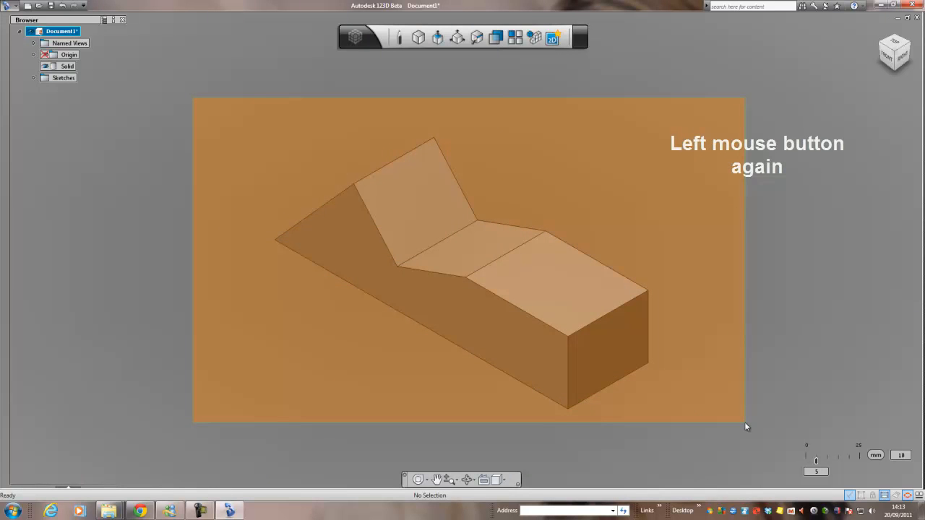
{"action": "left_click", "coordinate": [745, 424]}
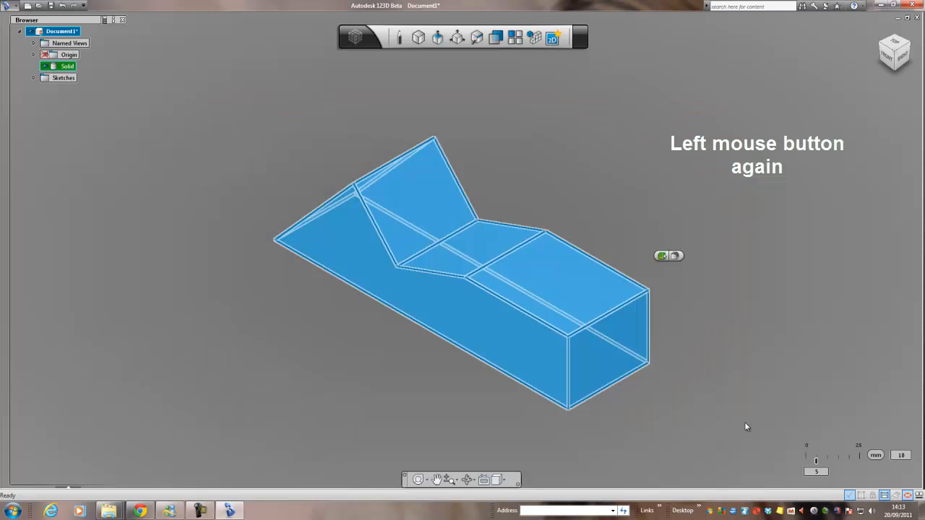
{"action": "right_click", "coordinate": [554, 283]}
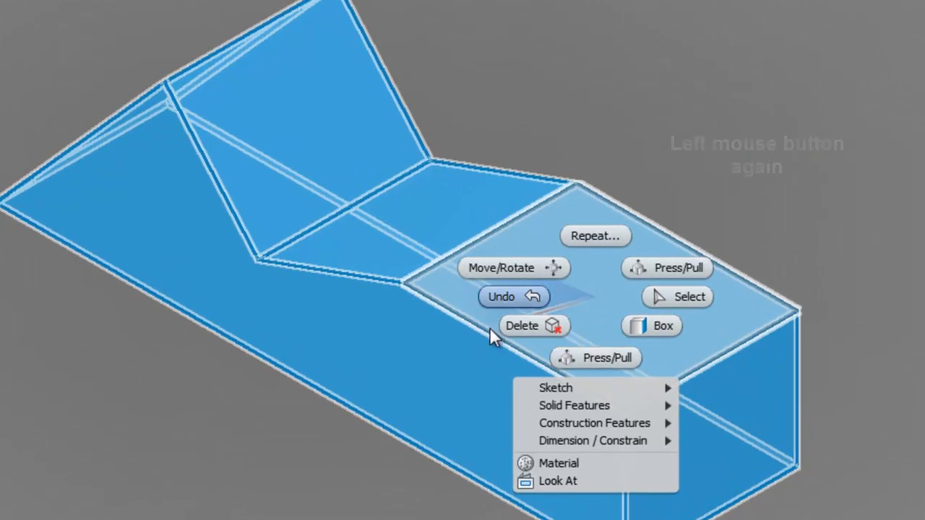
{"action": "left_click", "coordinate": [531, 327]}
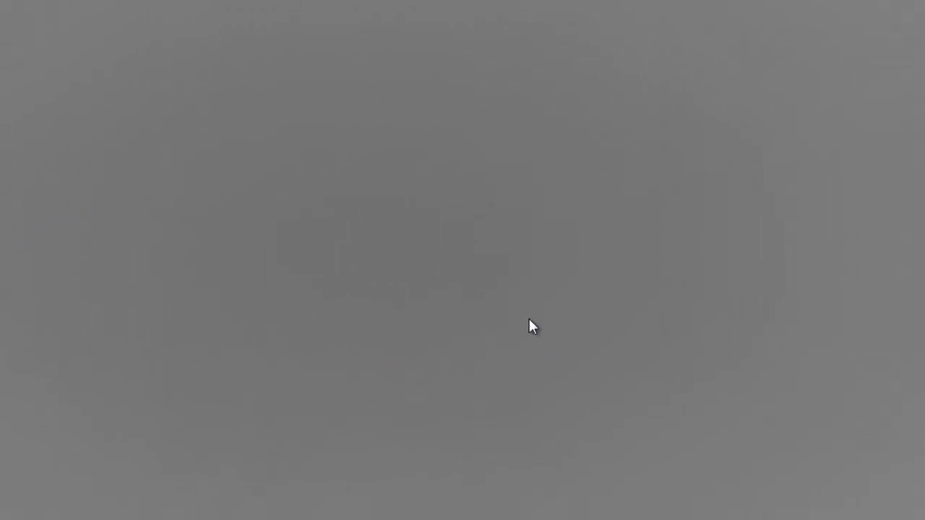